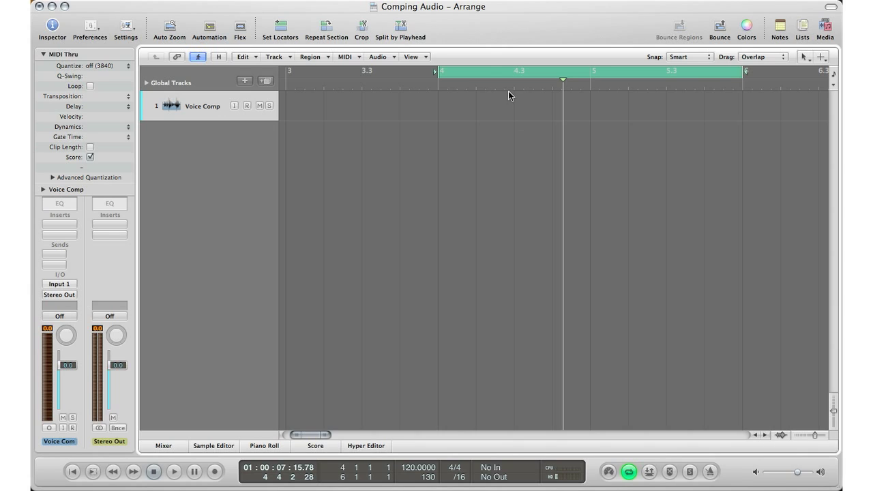
left_click(488, 77)
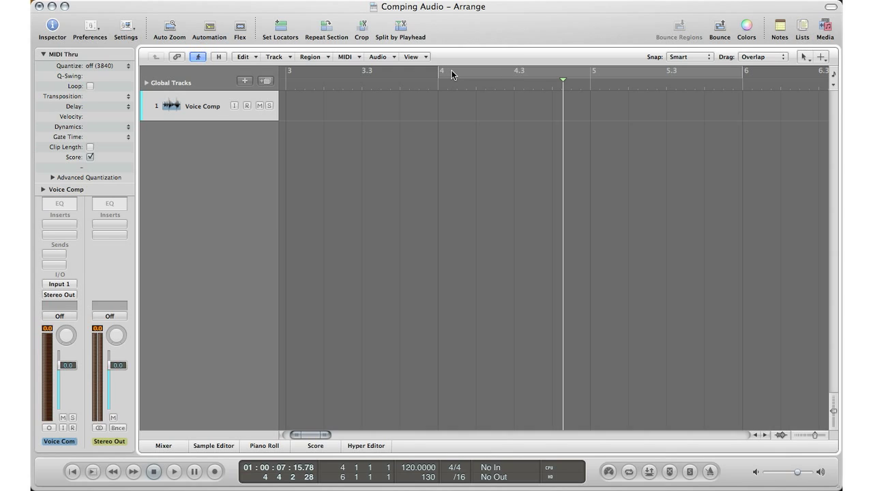
left_click_drag(451, 74, 735, 55)
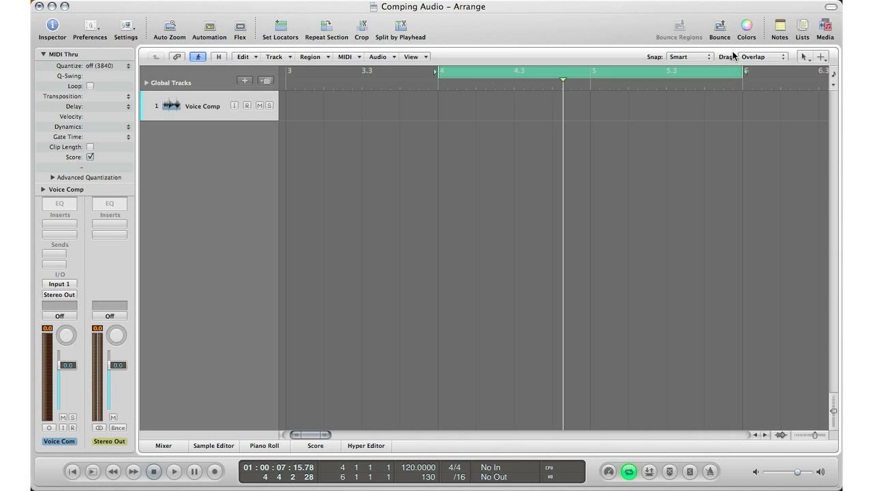
Cycle-record several vocal passes over bars 4–6 onto the Voice Comp track
key("r")
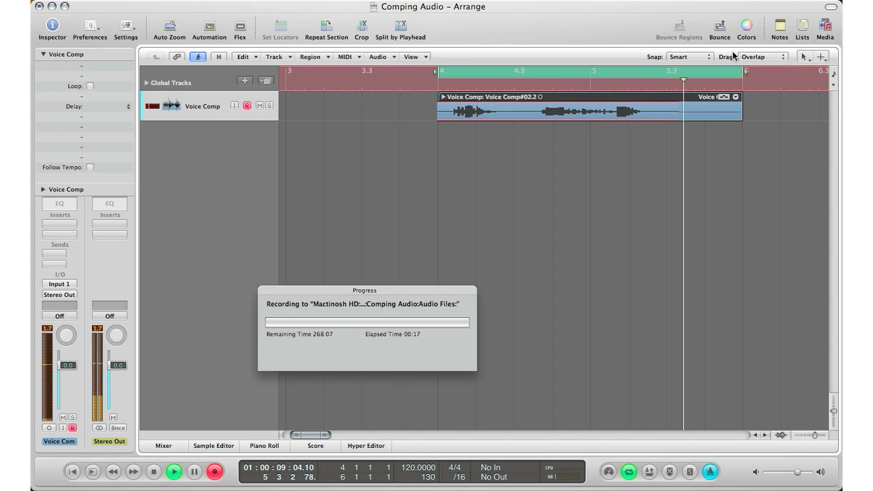
key("space")
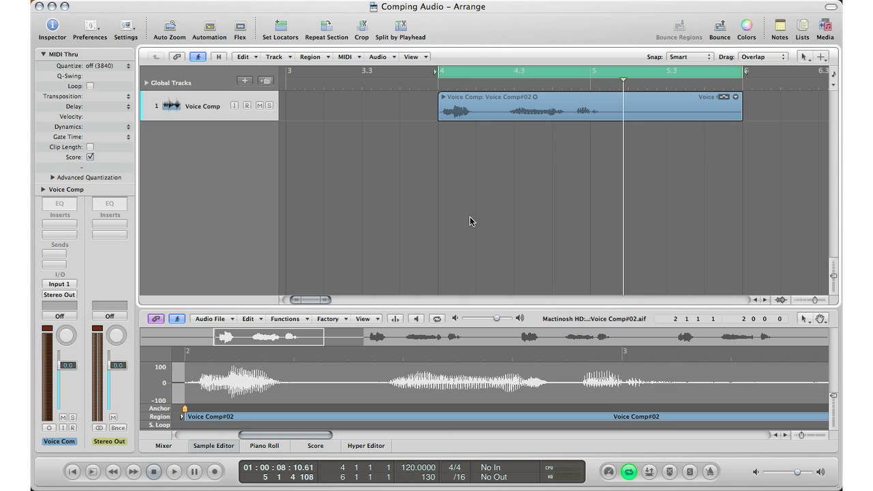
Expand the take folder and switch the active take between #02.1, #02.2 and #02.3
double_click(490, 102)
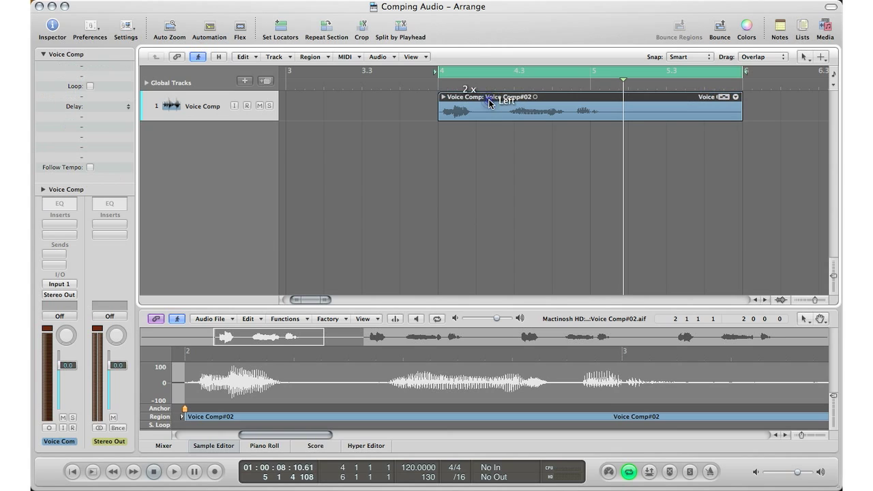
left_click(443, 97)
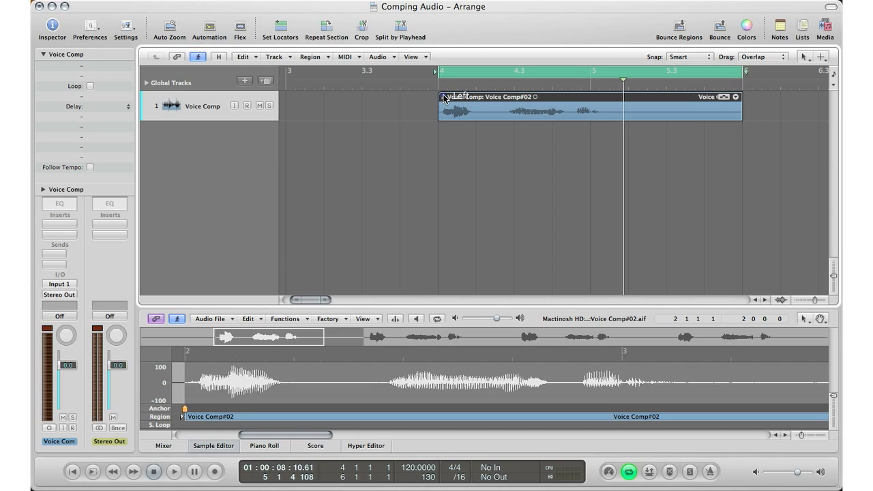
left_click(444, 100)
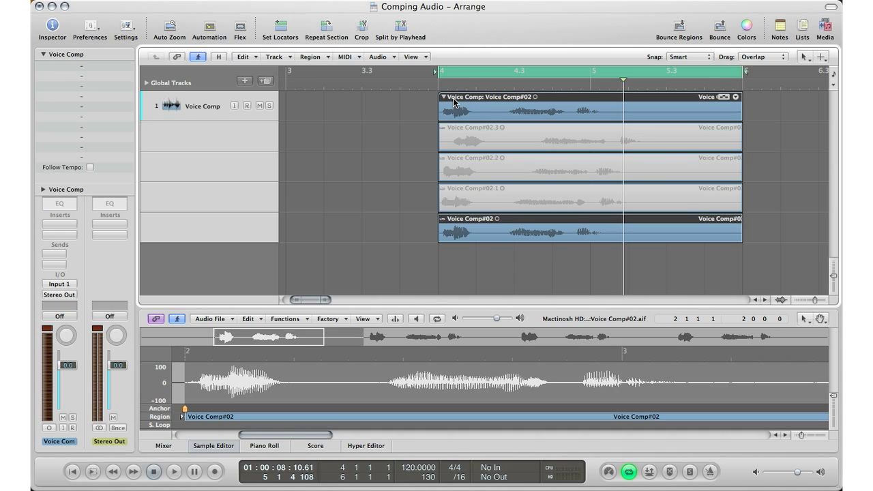
left_click(469, 201)
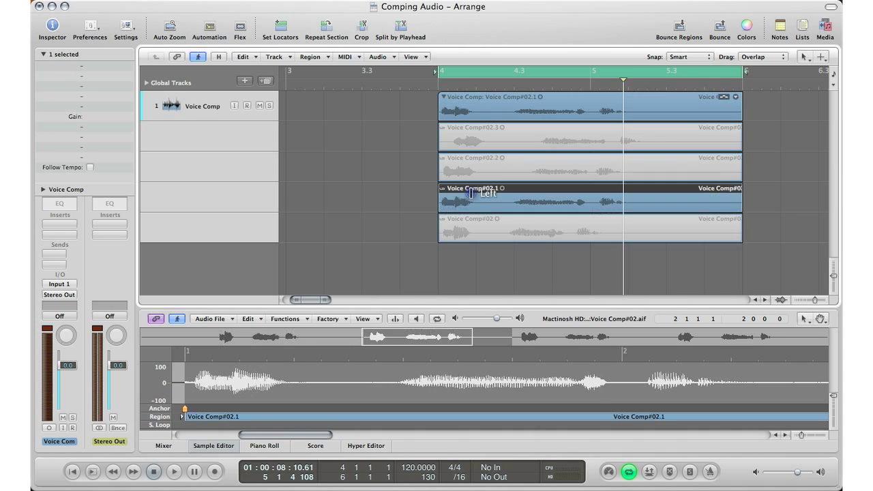
left_click(469, 165)
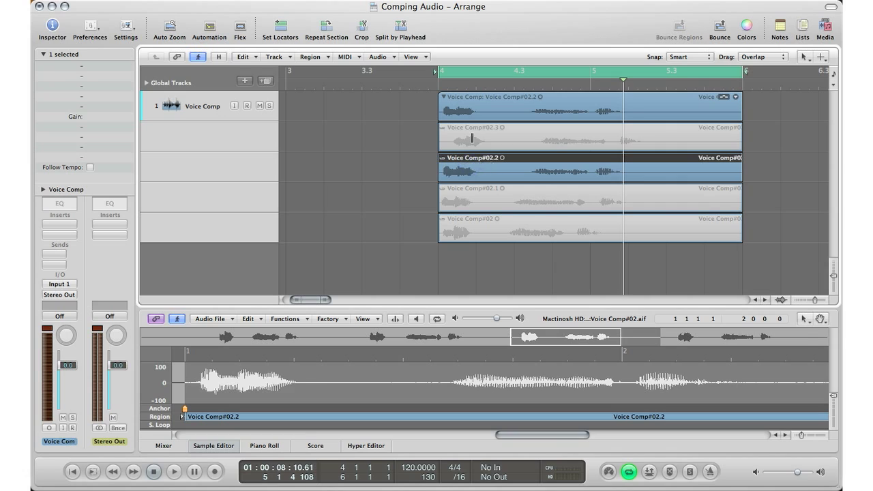
left_click(473, 139)
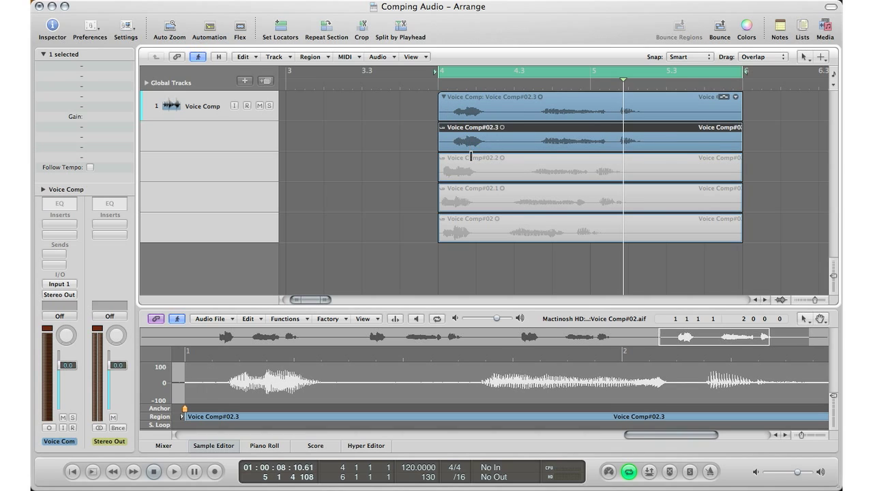
left_click(471, 157)
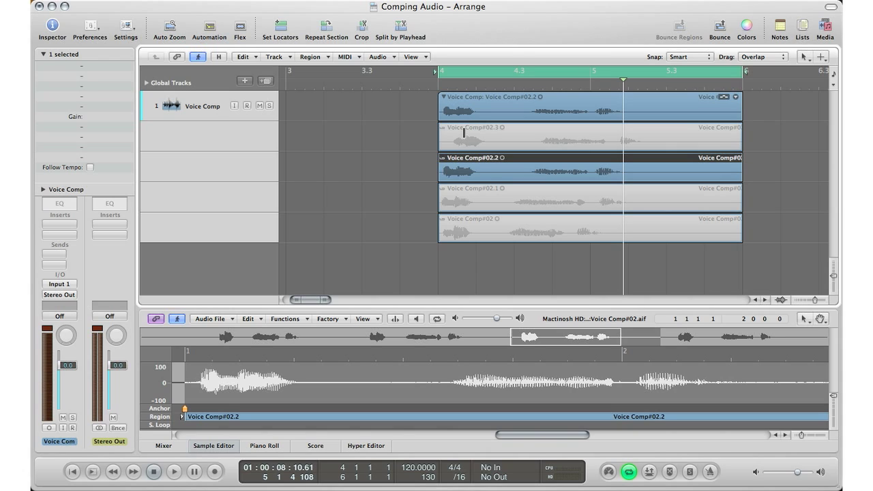
left_click(463, 132)
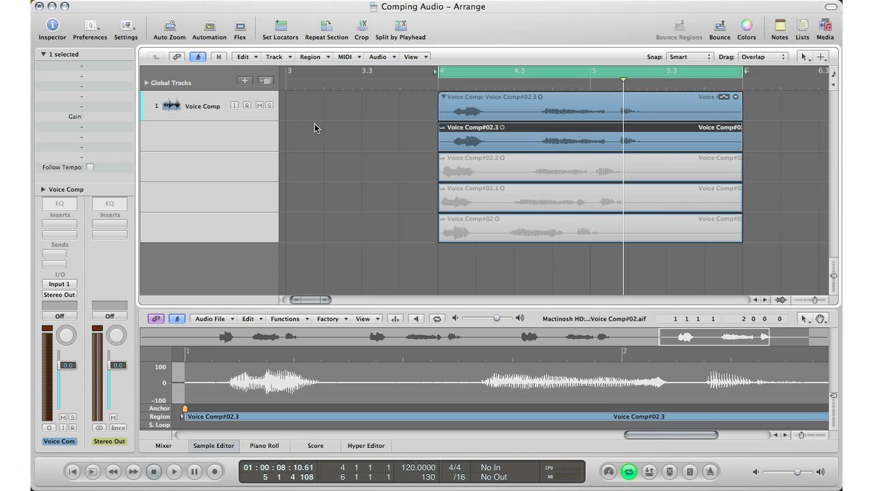
Audition takes #02.2 and #02.1 during playback, leaving Voice Comp#02 as the active take
key("space")
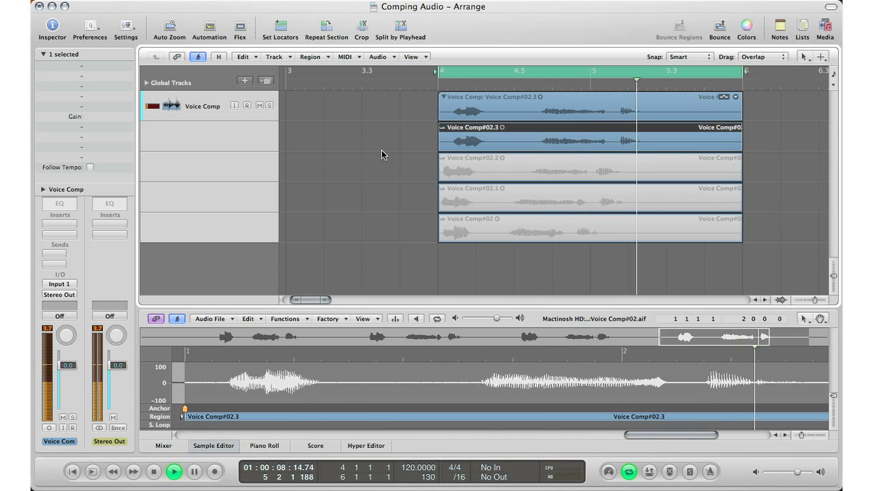
left_click(457, 162)
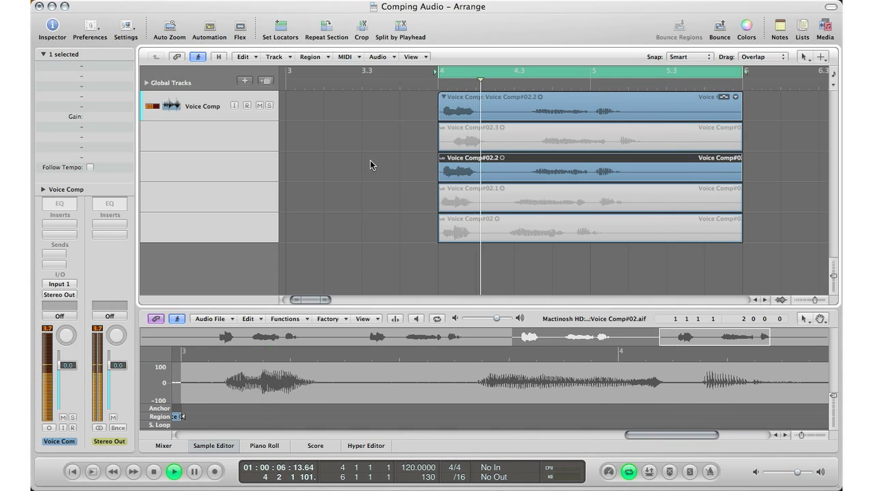
left_click(496, 200)
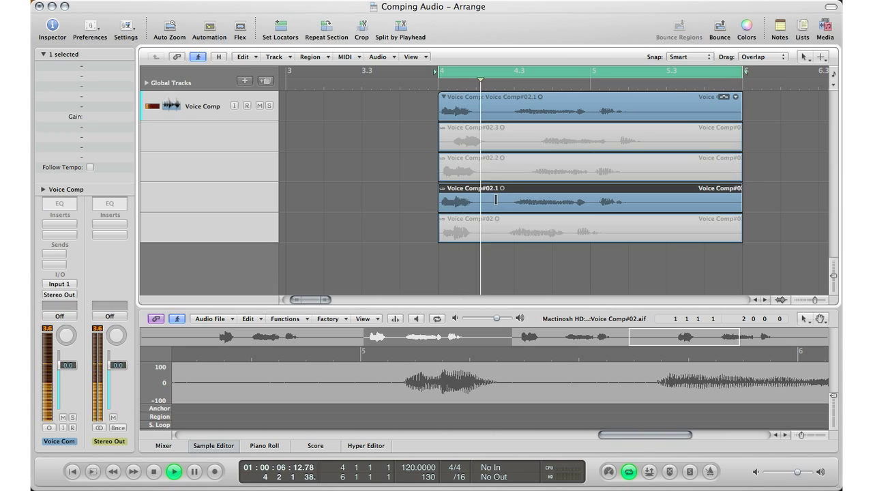
left_click(519, 233)
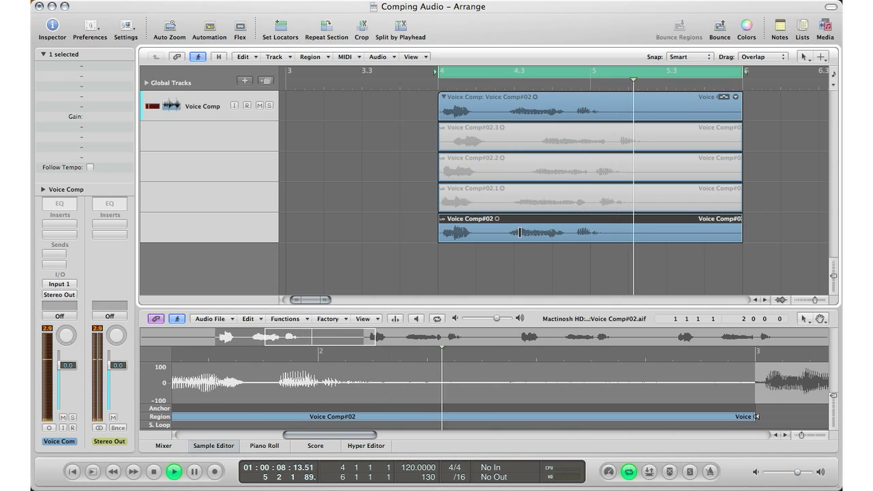
key("space")
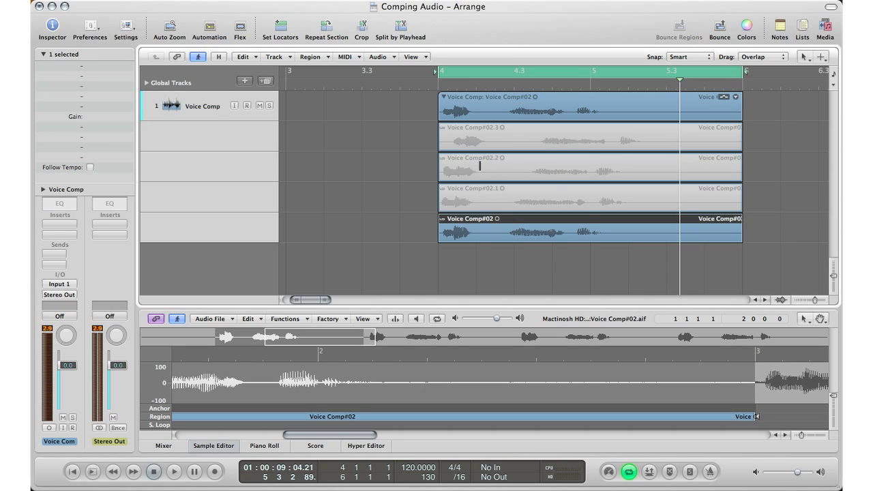
Swipe #02.2's opening, #02.1's middle phrase and #02.3's late phrase into Comp 1, then play
left_click_drag(490, 167, 439, 170)
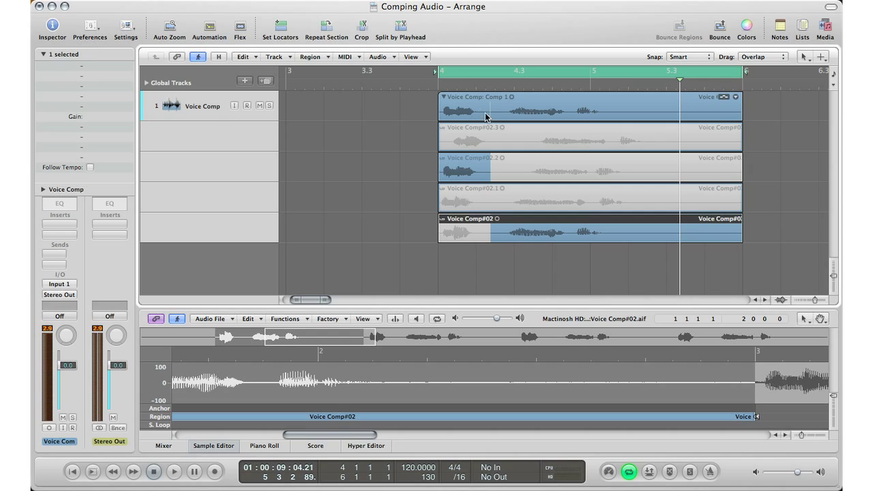
key("z")
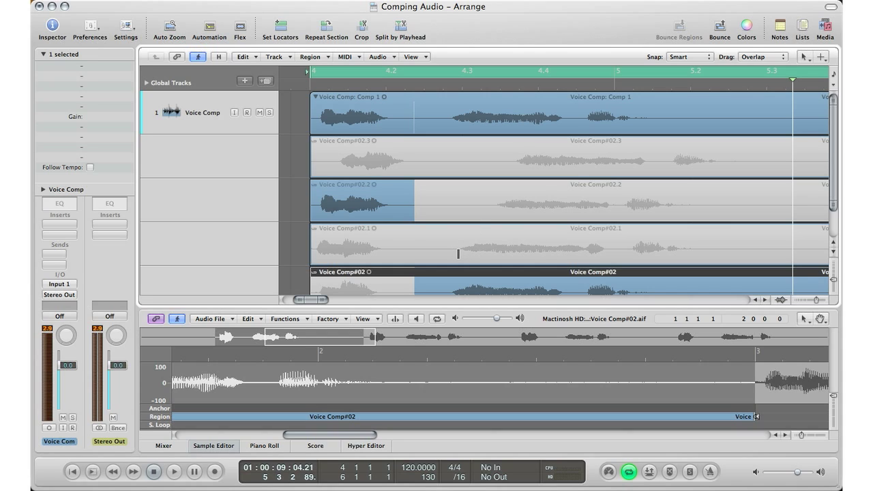
left_click_drag(452, 247, 605, 238)
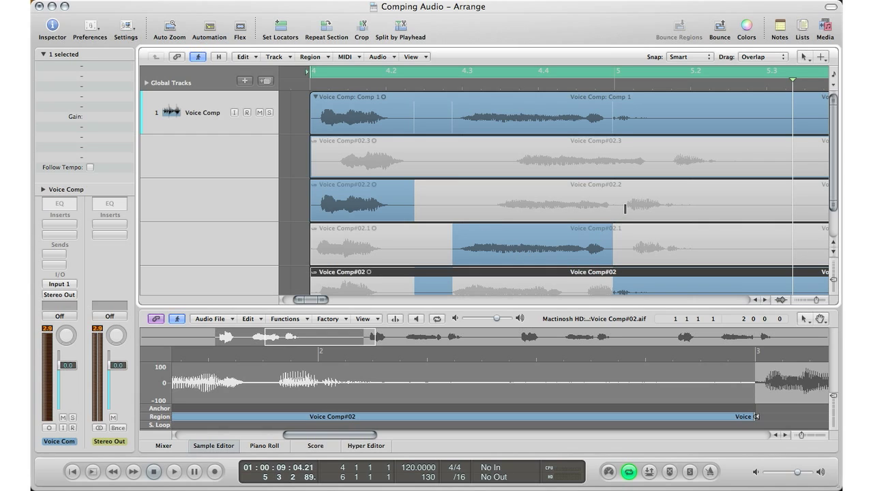
left_click_drag(665, 156, 746, 155)
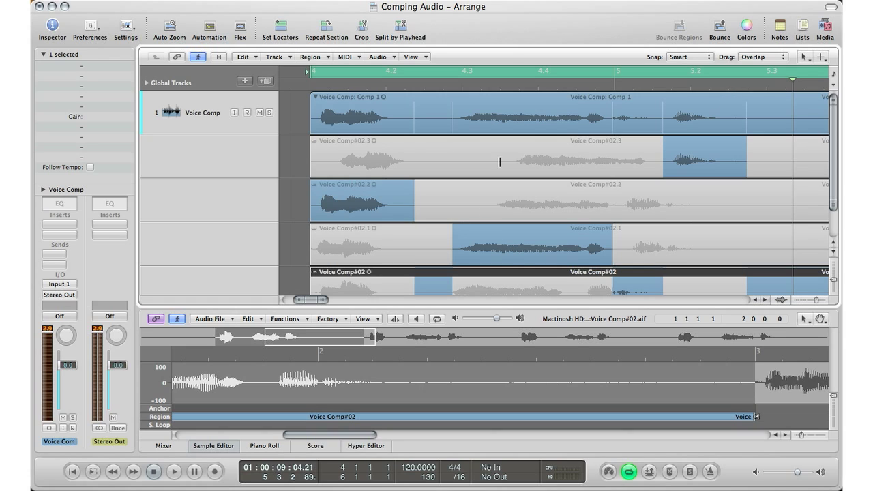
key("space")
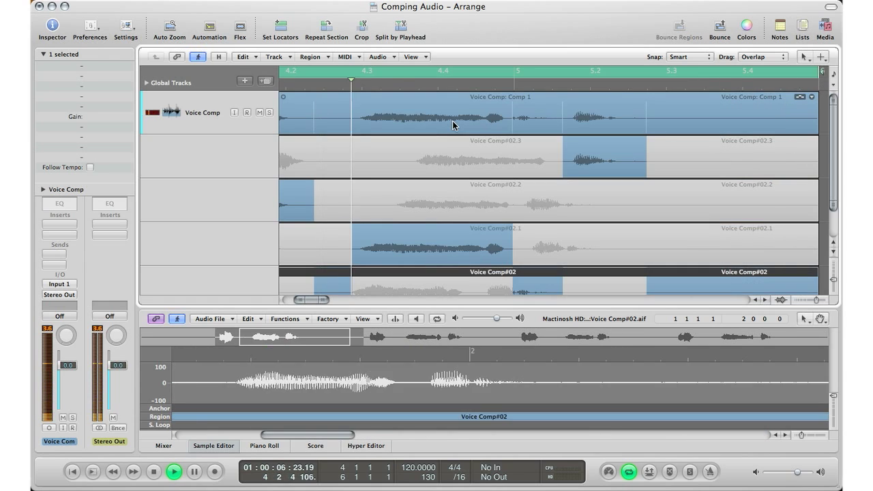
Lengthen the #02.2 comp section rightward and start the #02 section later, then audition
key("space")
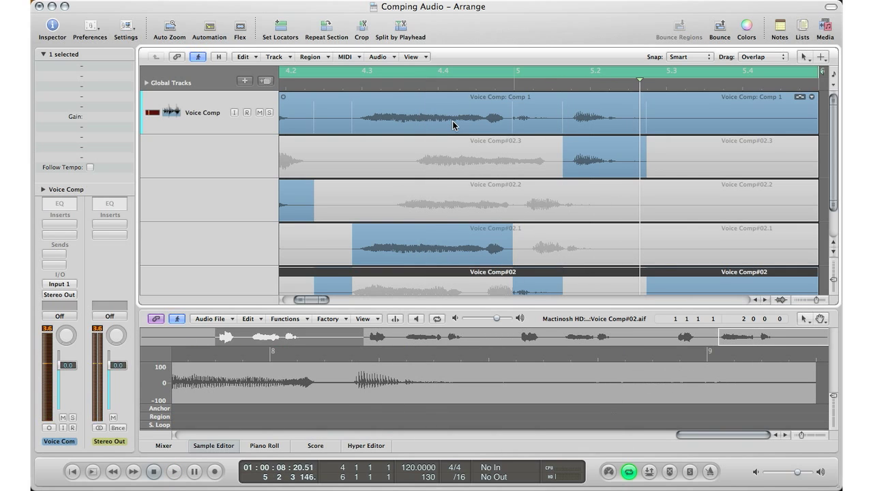
scroll(451, 184, "down", 3)
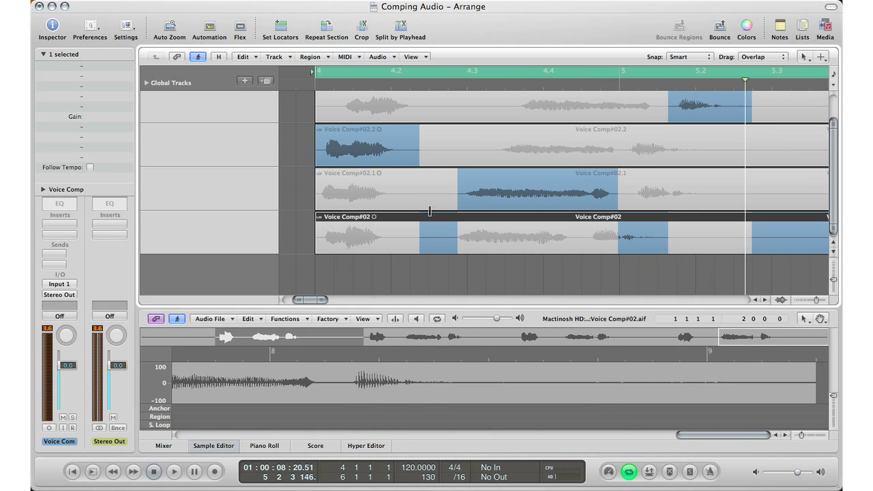
left_click_drag(420, 157, 461, 154)
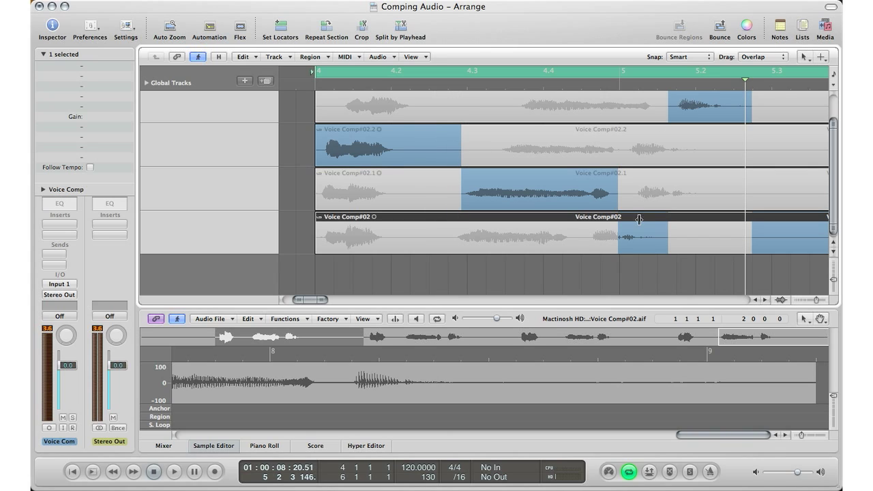
left_click_drag(624, 244, 661, 248)
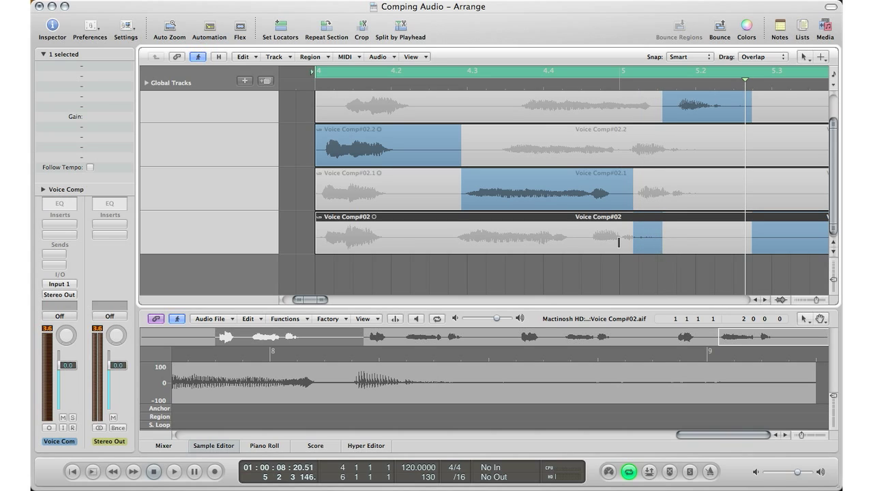
key("space")
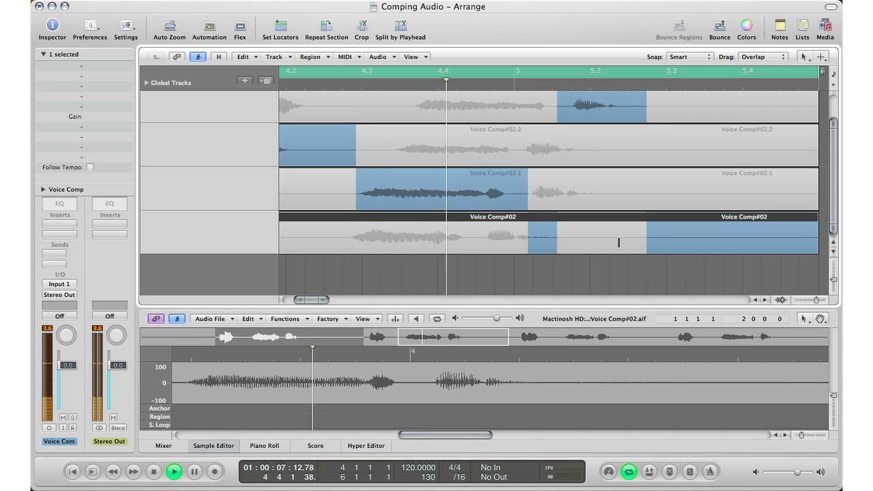
key("space")
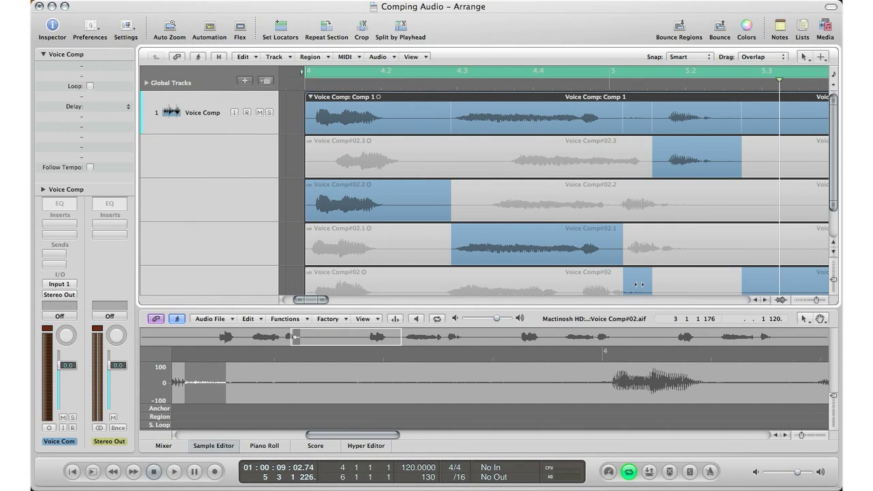
Replay Comp 1 from its start to review the current edits
key("shift+Return")
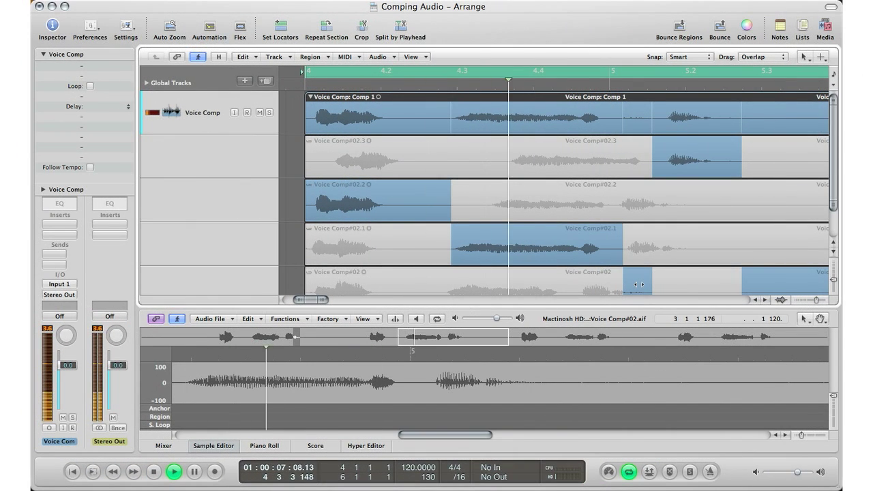
key("space")
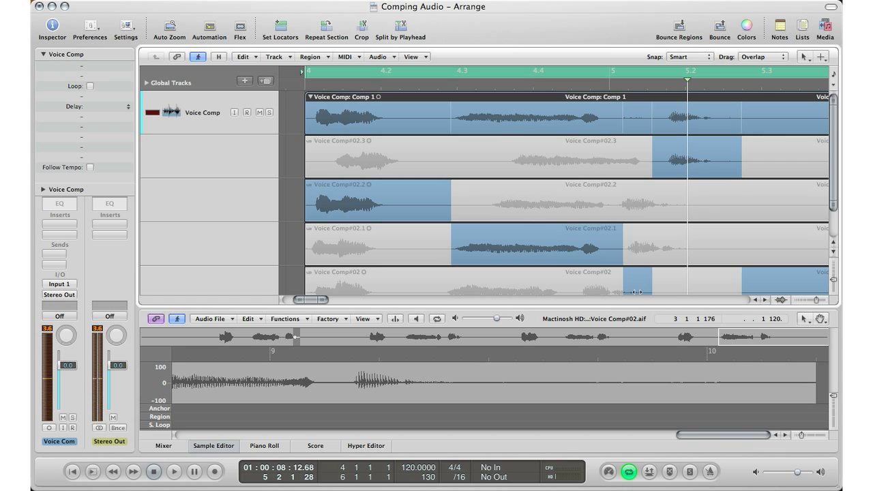
scroll(632, 287, "down", 2)
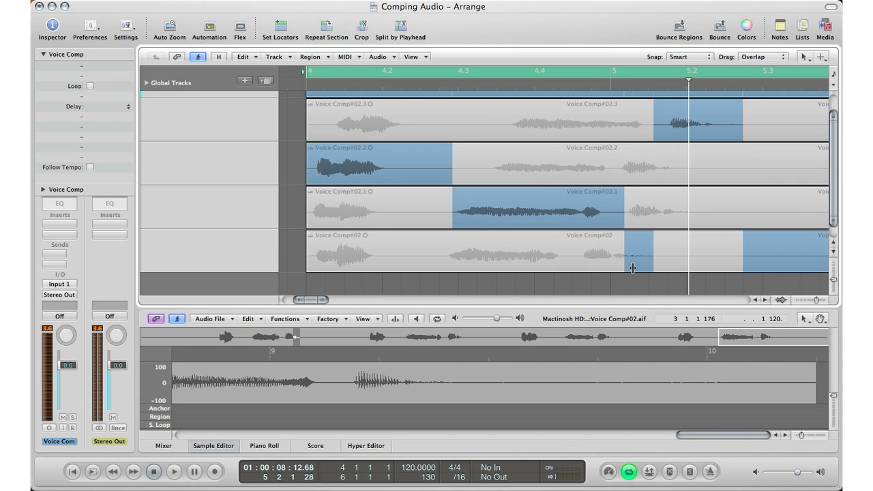
scroll(632, 268, "up", 2)
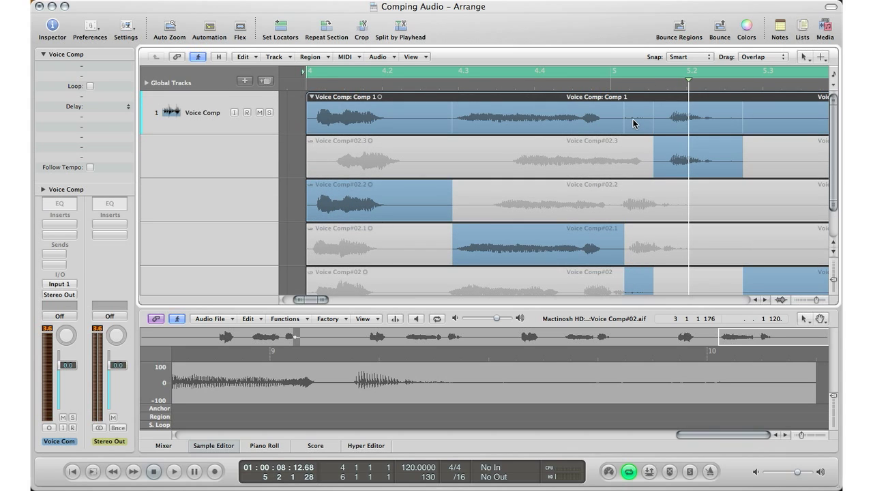
scroll(633, 123, "down", 3)
Cut a small piece out of Voice Comp#02 with two Scissors splits and delete it, then play
key("Escape")
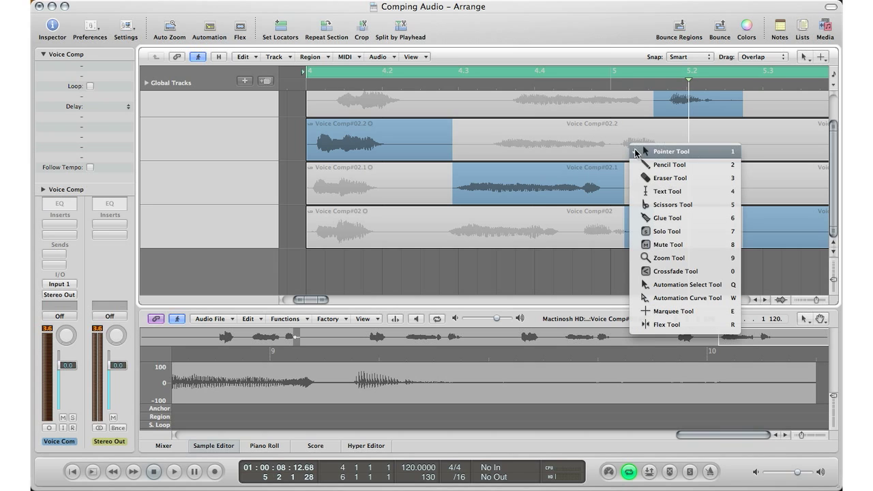
left_click(688, 206)
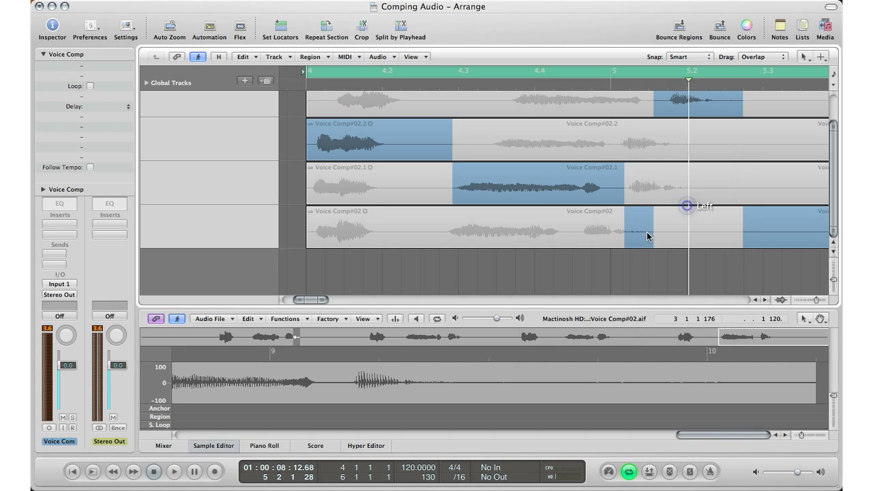
left_click(624, 239)
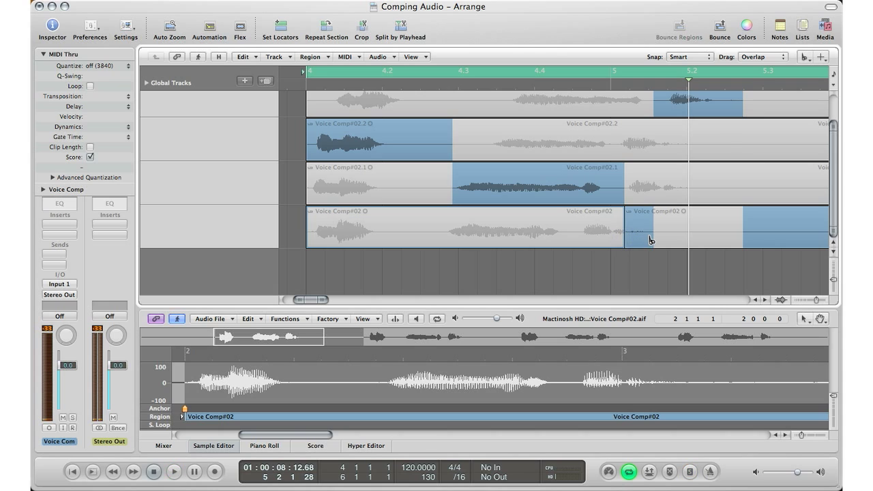
left_click(651, 239)
key("Escape")
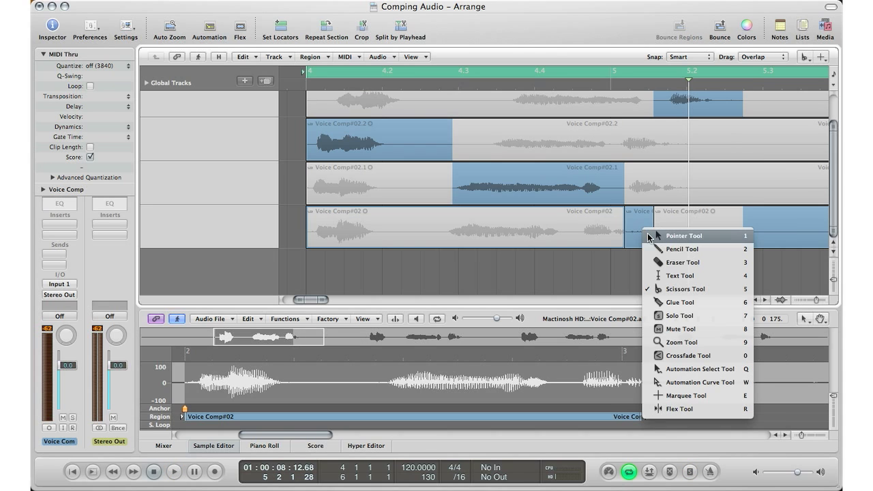
left_click(646, 232)
left_click(643, 229)
key("Delete")
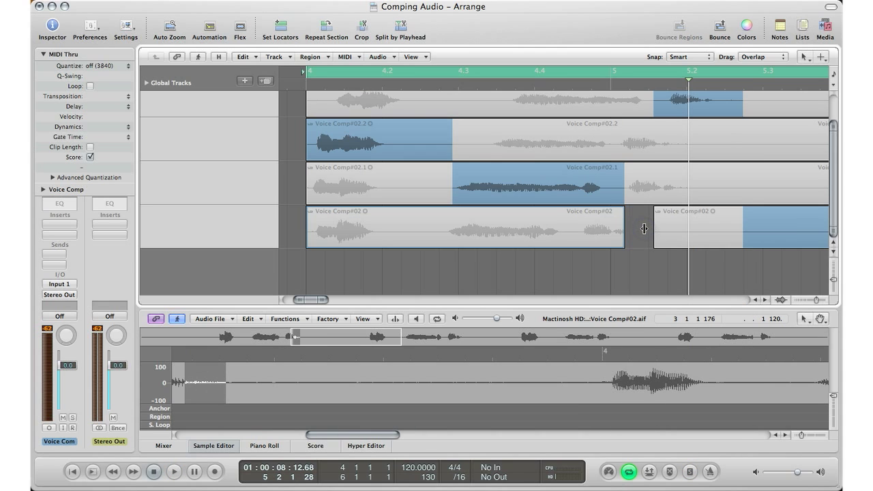
scroll(643, 228, "up", 2)
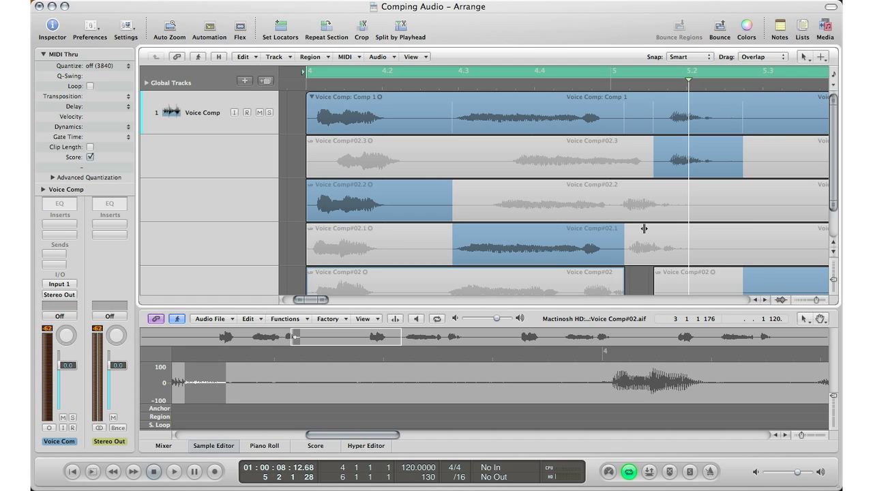
key("space")
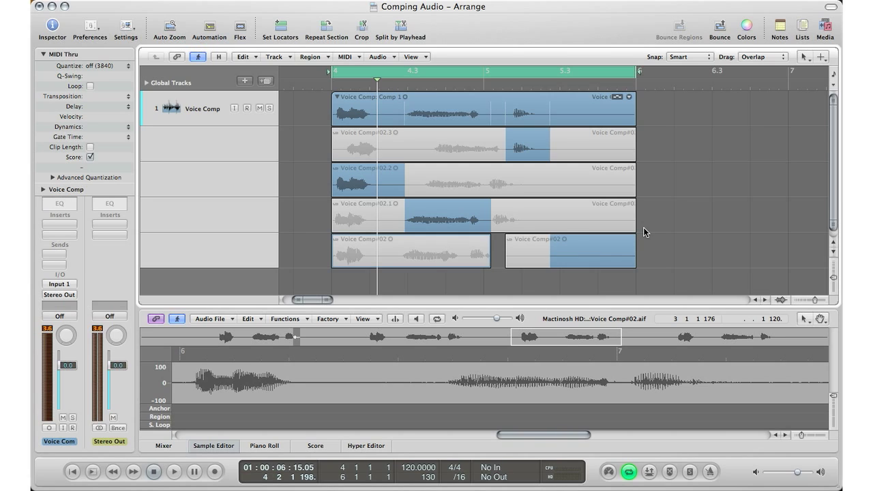
Replace the cycle with a new range starting at bar 4 and re-expand the take lanes
left_click(345, 72)
left_click_drag(332, 71, 632, 70)
left_click(337, 98)
left_click(337, 98)
left_click(337, 99)
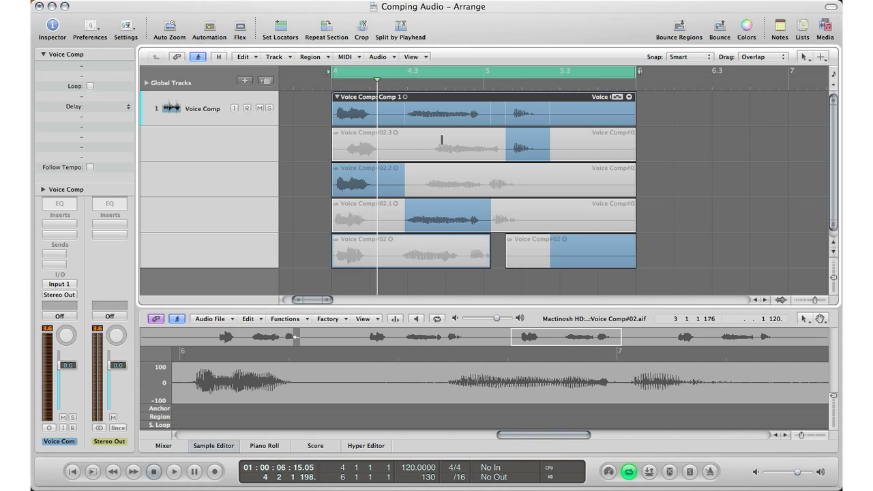
Swipe take #02.3 for the comp's opening and #02.2 for its middle section
left_click_drag(404, 152, 332, 147)
left_click_drag(415, 185, 490, 190)
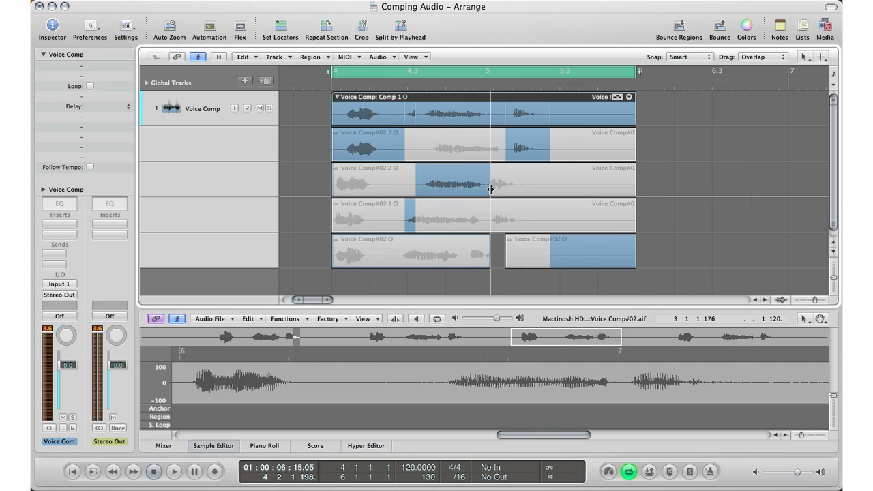
left_click_drag(418, 217, 399, 214)
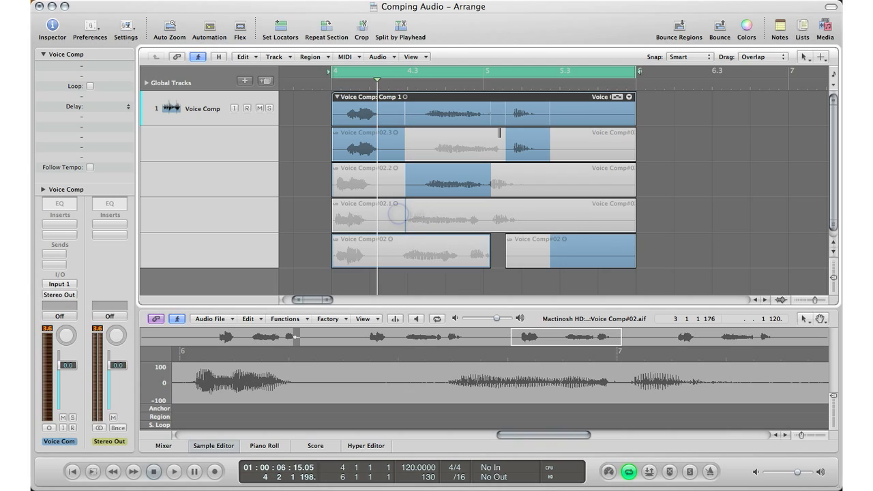
left_click_drag(490, 191, 483, 191)
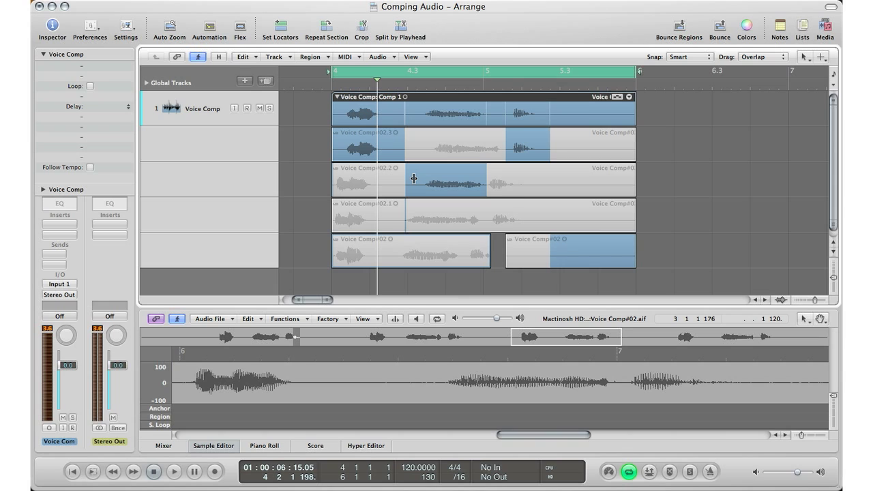
Play the revised comp, then collapse the take folder to its single Comp 1 row
key("space")
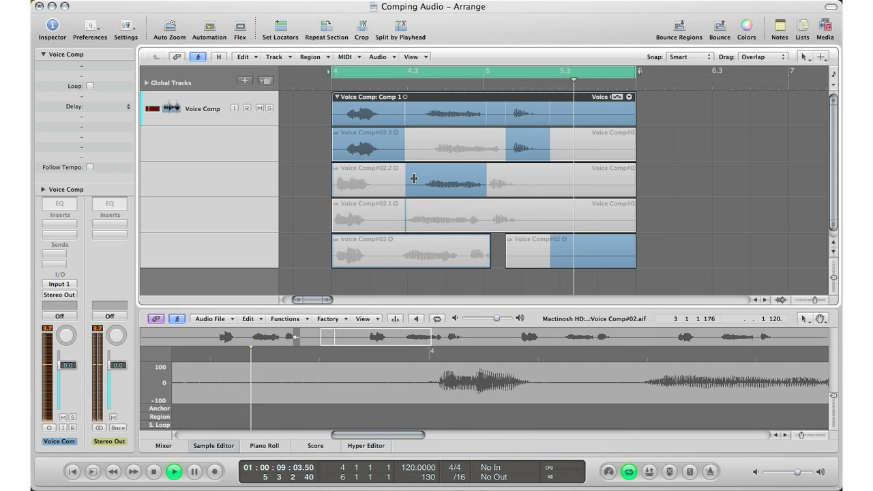
key("space")
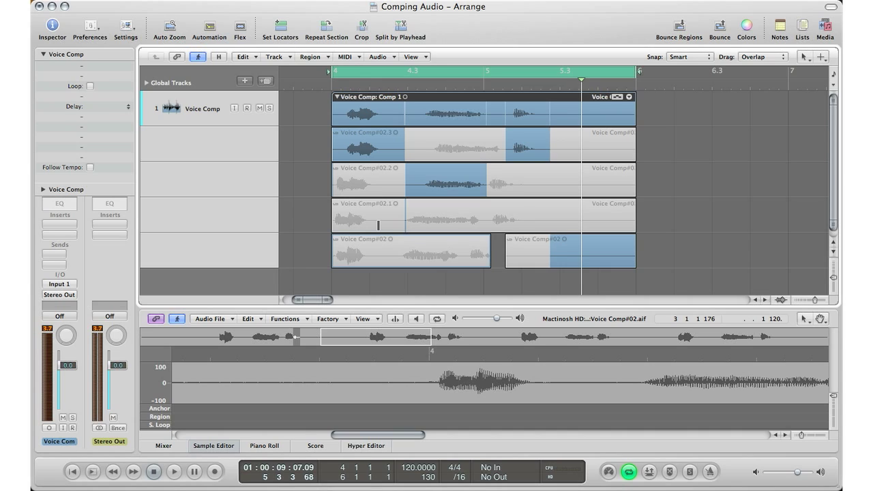
left_click(336, 98)
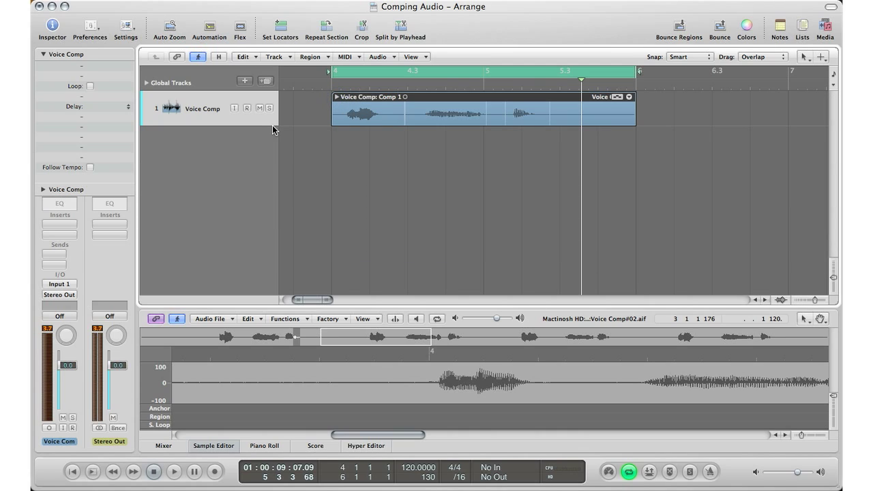